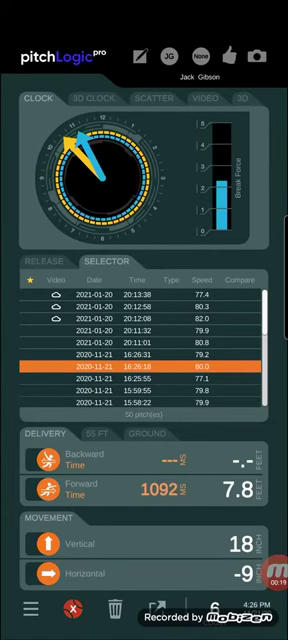
pyautogui.click(93, 98)
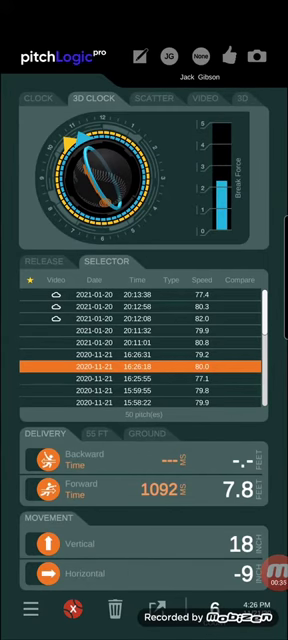
pyautogui.click(140, 342)
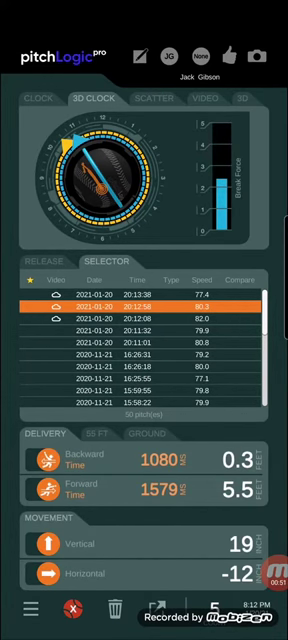
pyautogui.click(140, 318)
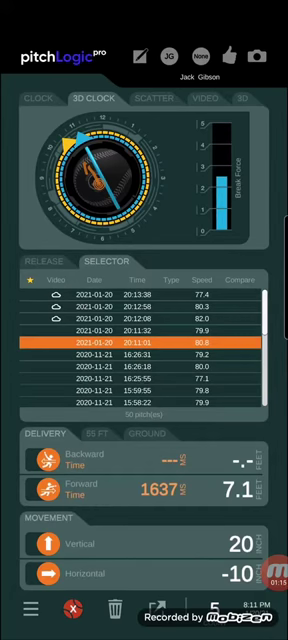
# Show the 55 ft delivery metrics, then view the scatter plot and video panel
pyautogui.click(96, 433)
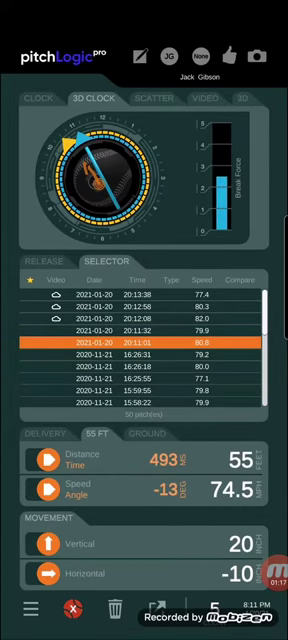
pyautogui.click(147, 433)
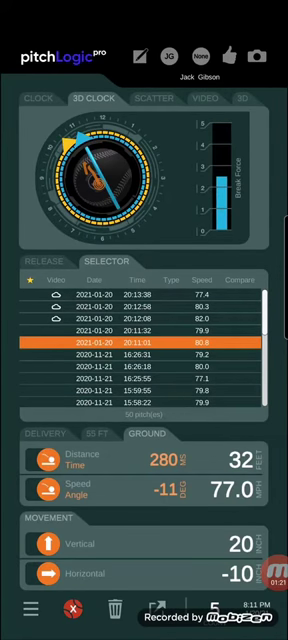
pyautogui.click(97, 433)
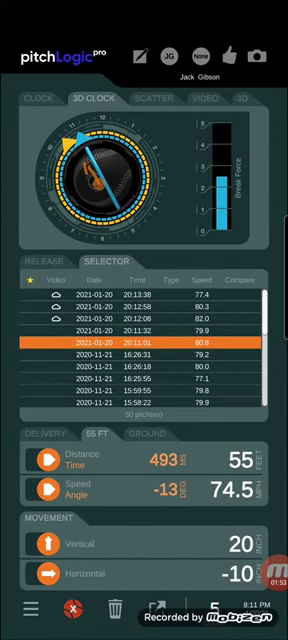
pyautogui.click(153, 98)
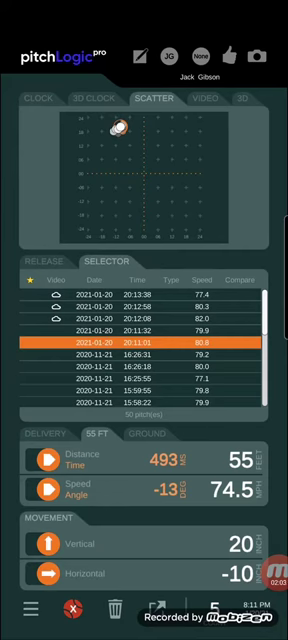
pyautogui.click(205, 98)
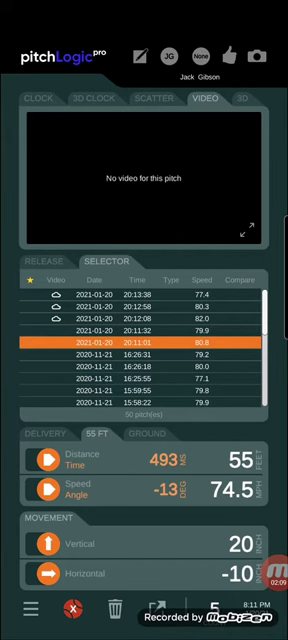
# Select the 20:12:08 pitch, then download, play and replay its video
pyautogui.click(140, 330)
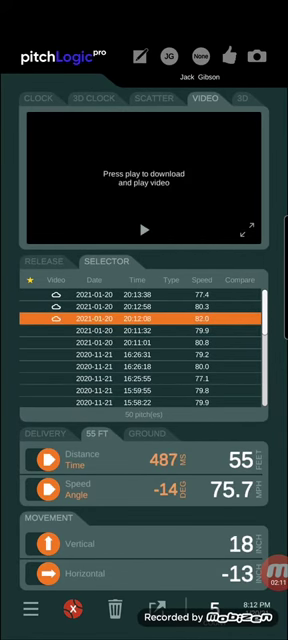
pyautogui.click(140, 306)
pyautogui.click(140, 306)
pyautogui.click(143, 231)
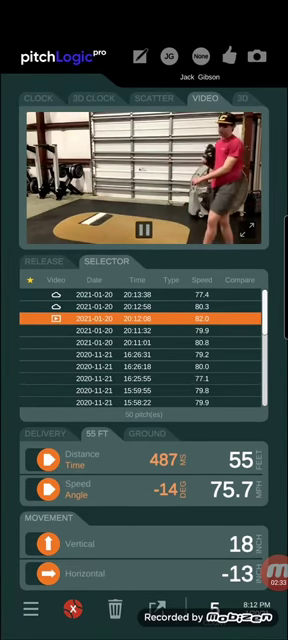
pyautogui.click(143, 231)
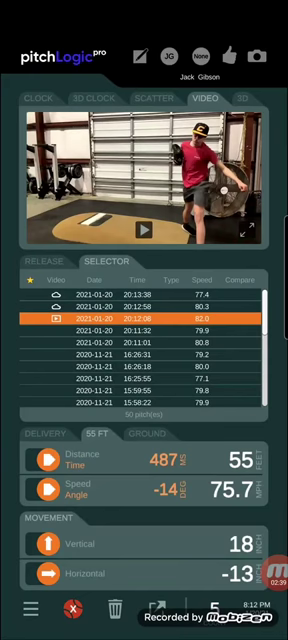
# Download the 20:12:58 pitch video and show the 3D trajectory view
pyautogui.click(140, 306)
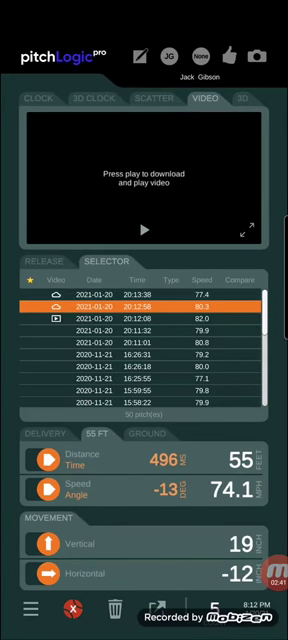
pyautogui.click(143, 231)
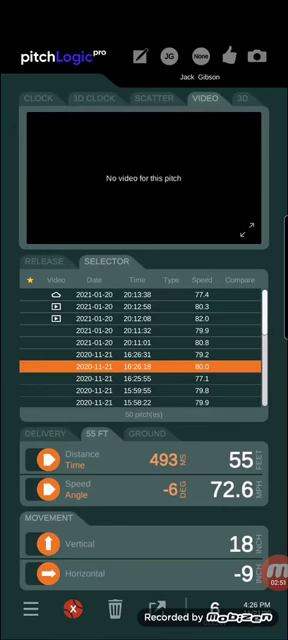
pyautogui.click(242, 98)
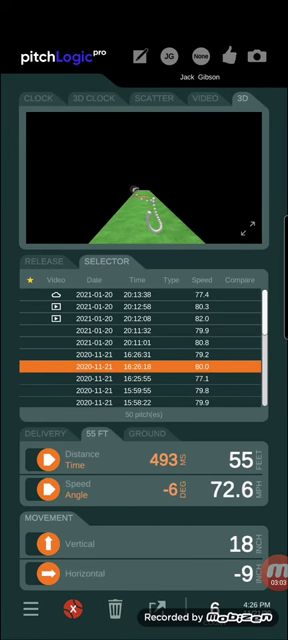
# Adjust the Compare selections until only the 15:59:55 pitch is compared
pyautogui.click(240, 342)
pyautogui.click(240, 354)
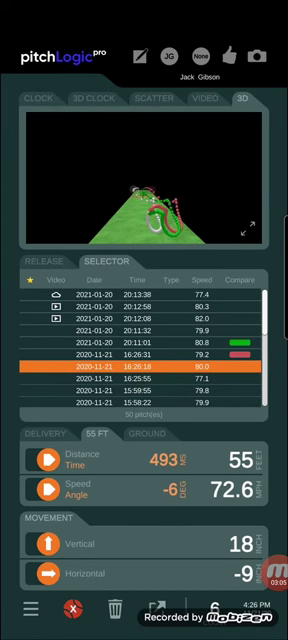
pyautogui.click(240, 354)
pyautogui.click(240, 390)
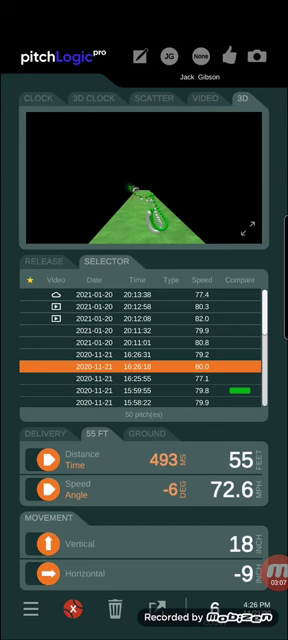
# Orbit the 3D scene to inspect the overlaid pitch trajectories
pyautogui.moveTo(100, 180); pyautogui.dragTo(170, 200)
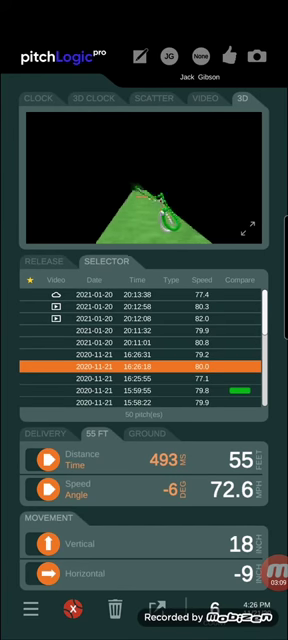
pyautogui.moveTo(150, 200); pyautogui.dragTo(100, 180)
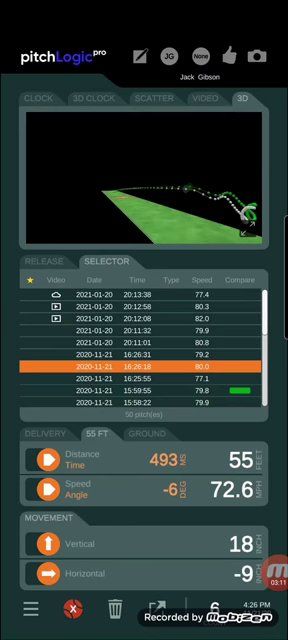
pyautogui.moveTo(150, 190); pyautogui.dragTo(100, 190)
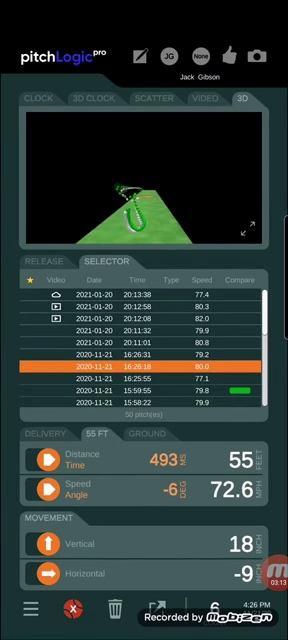
pyautogui.moveTo(150, 190); pyautogui.dragTo(100, 190)
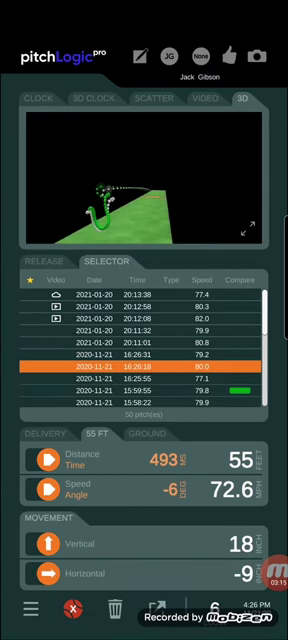
pyautogui.moveTo(150, 190); pyautogui.dragTo(100, 190)
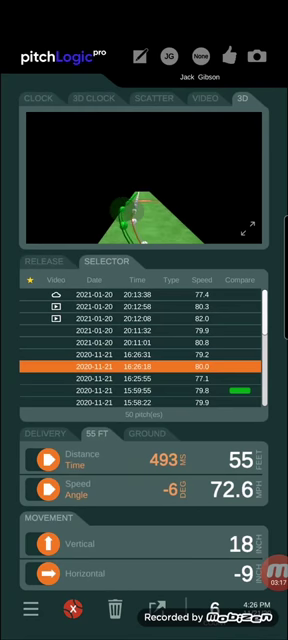
pyautogui.moveTo(150, 190); pyautogui.dragTo(100, 190)
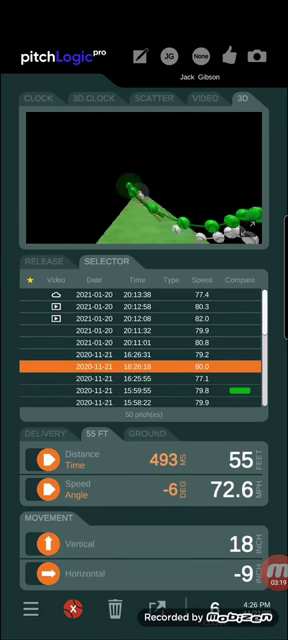